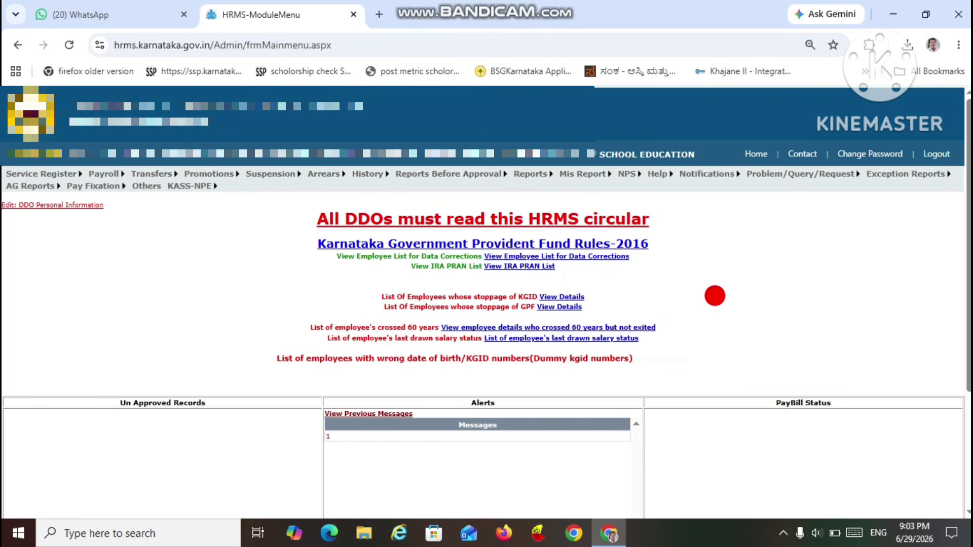
# Open the Generate Arrears form and retrieve the employee by entering the KGID/employee ID number.
pyautogui.moveTo(340, 175)
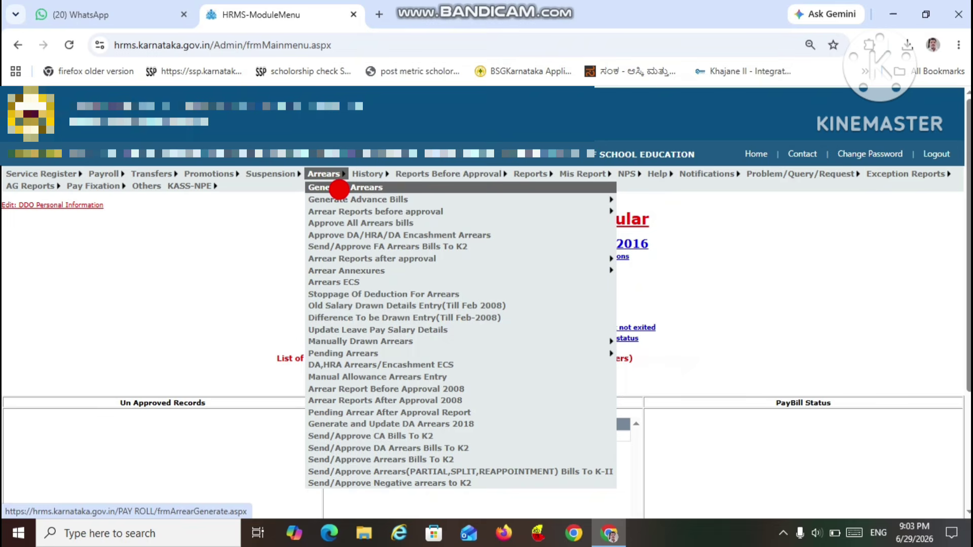
pyautogui.click(339, 188)
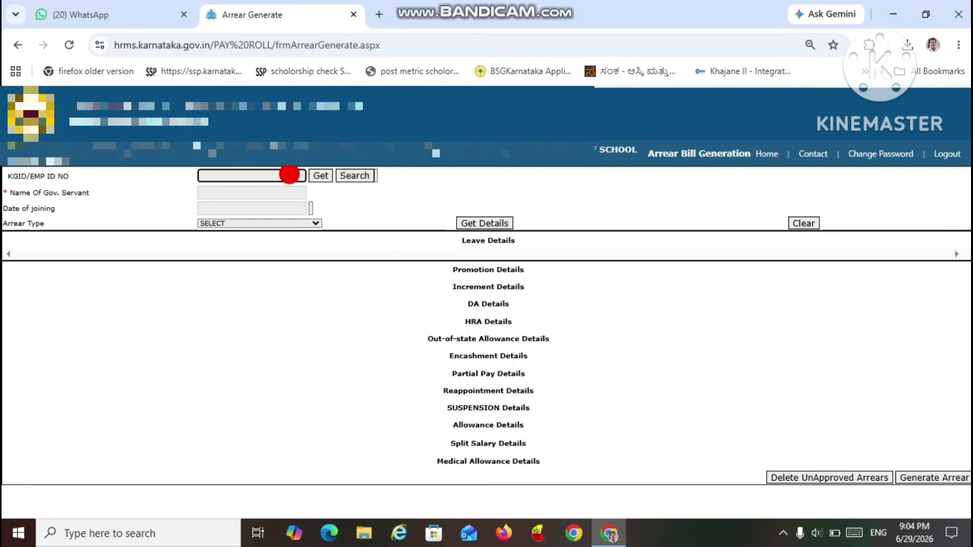
pyautogui.write('22')
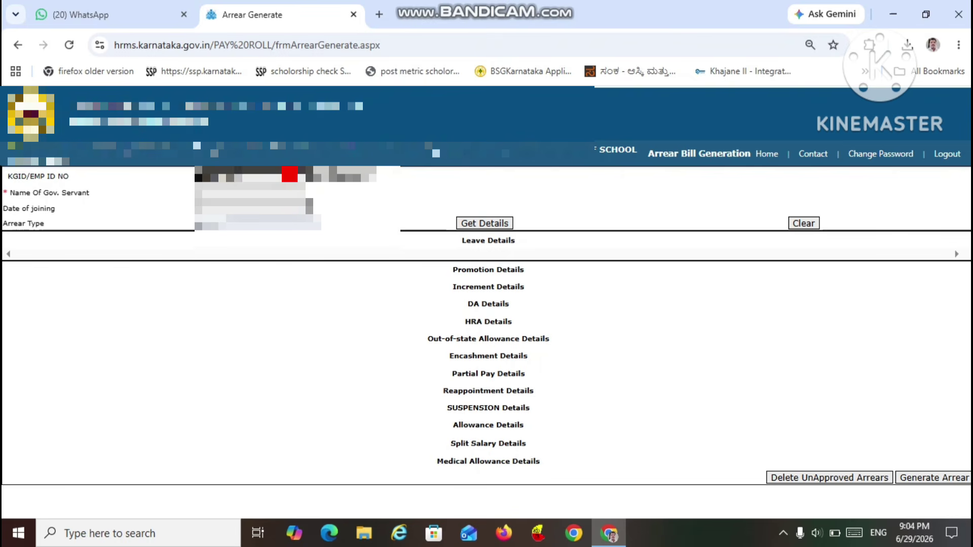
pyautogui.click(325, 175)
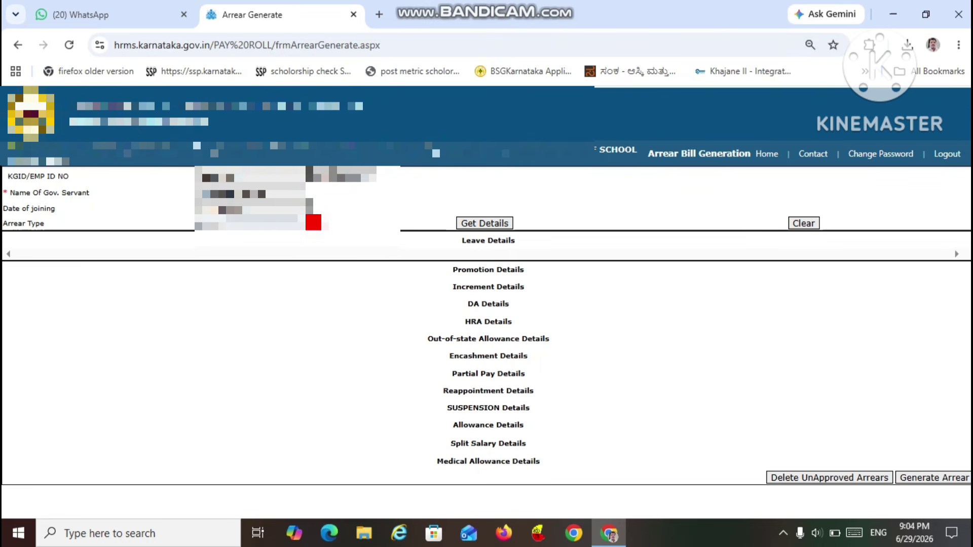
# Set the arrear type to Split Salary and retrieve the employee's split salary details.
pyautogui.click(313, 222)
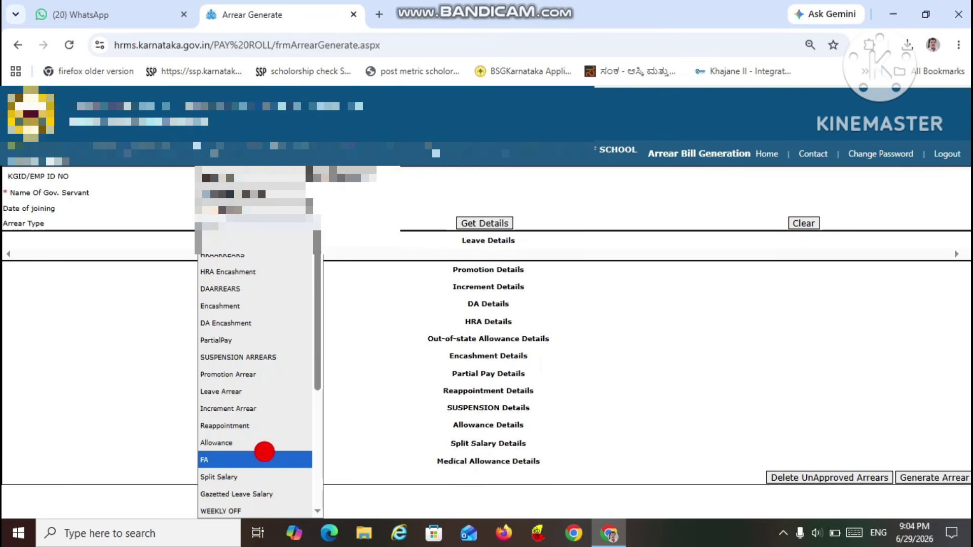
pyautogui.click(259, 475)
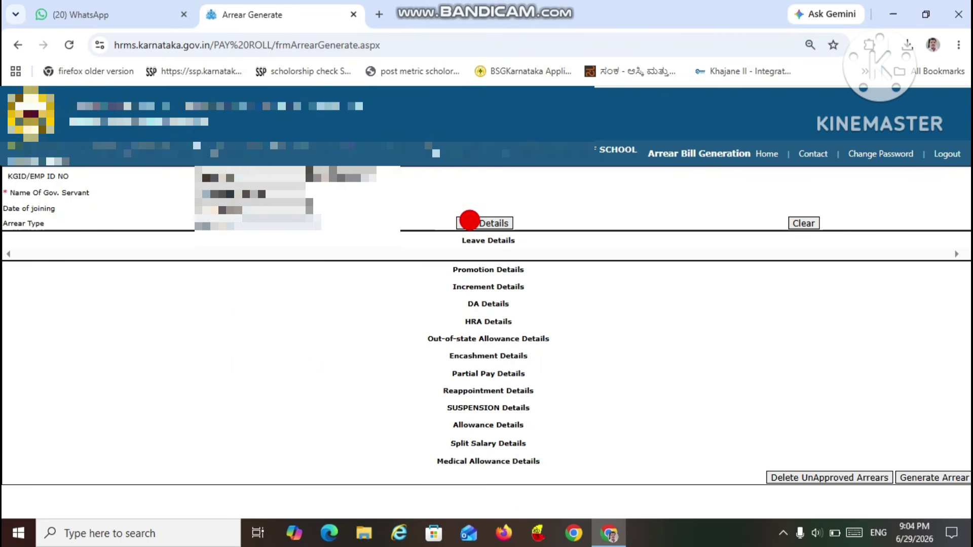
pyautogui.click(469, 222)
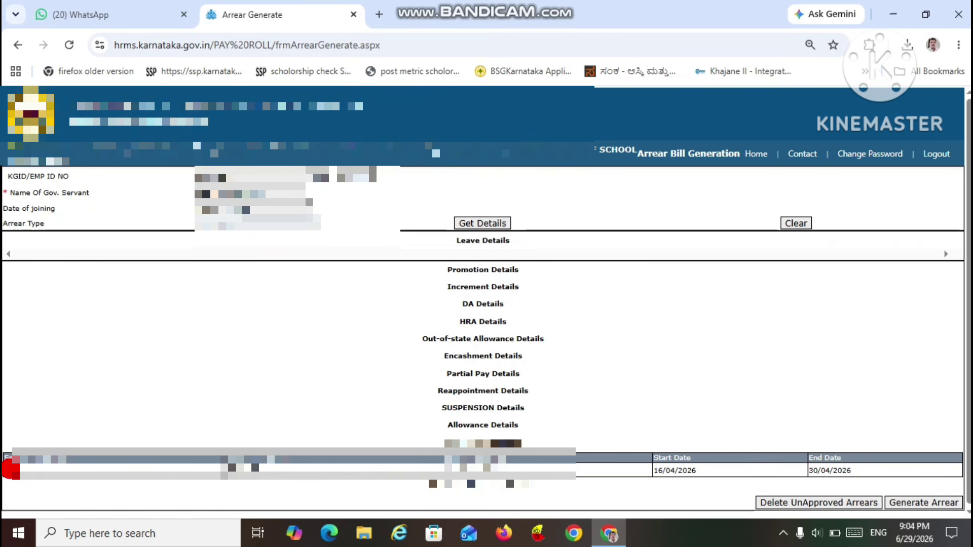
# Select the record for 16/04/2026 to 30/04/2026 and generate its arrear bill, accepting the resulting message.
pyautogui.click(10, 469)
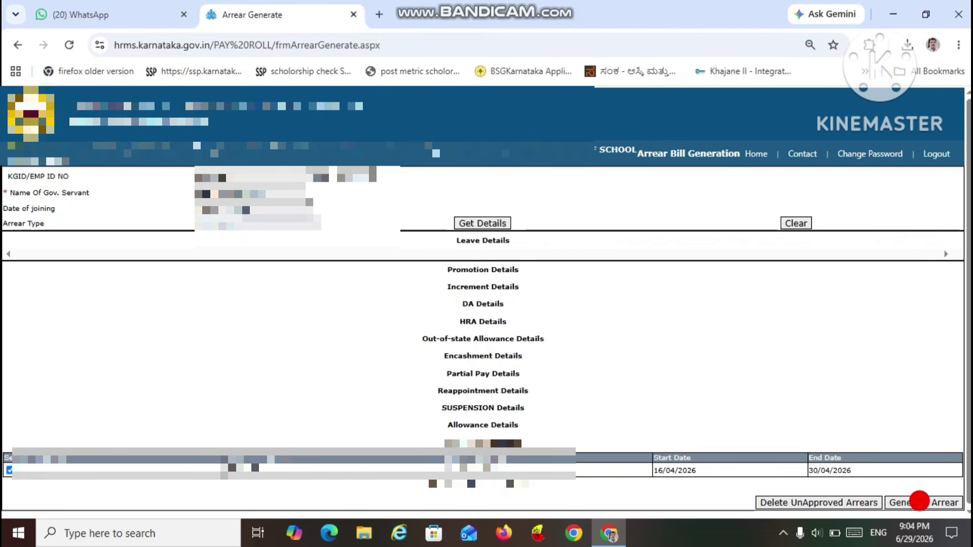
pyautogui.click(920, 502)
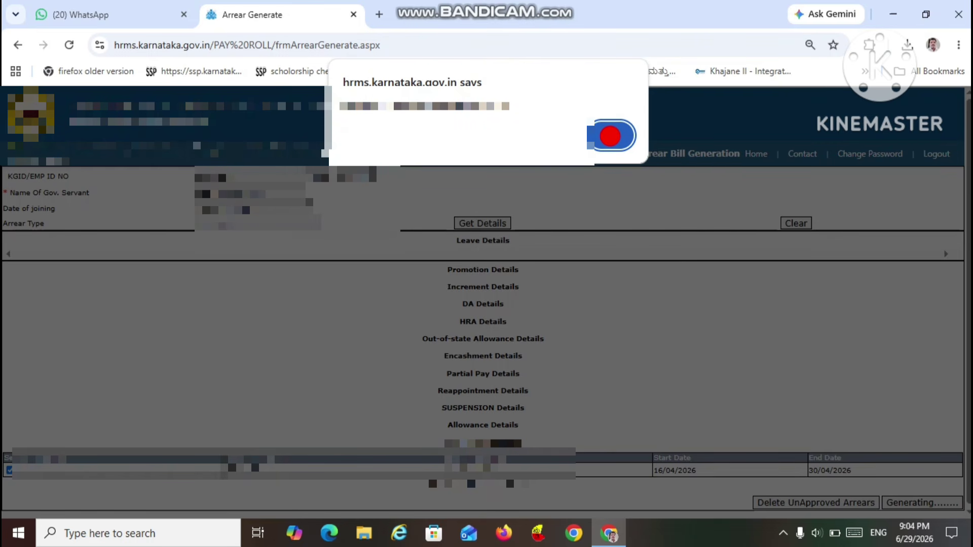
pyautogui.click(610, 136)
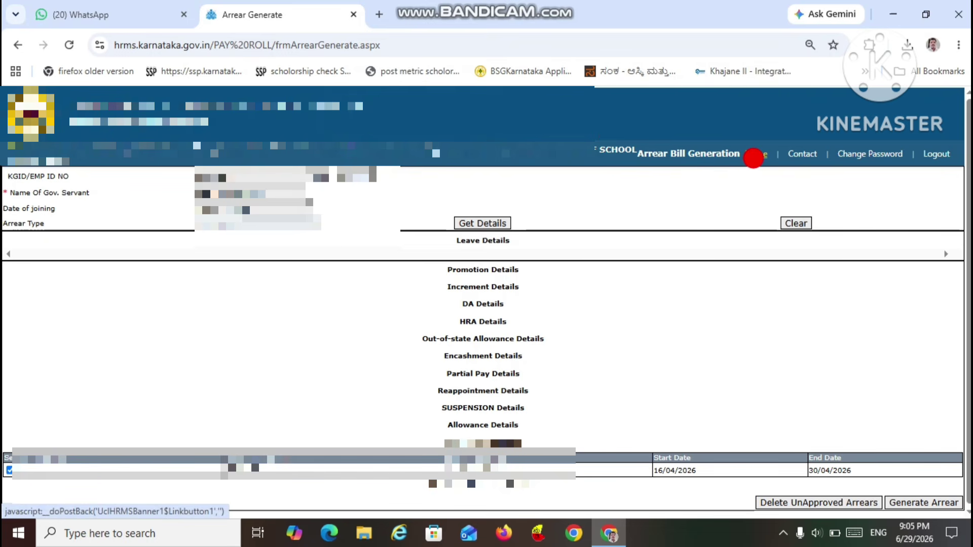
# Return to the main page and open the Partial/Split Paybill Report Before Approval.
pyautogui.click(754, 156)
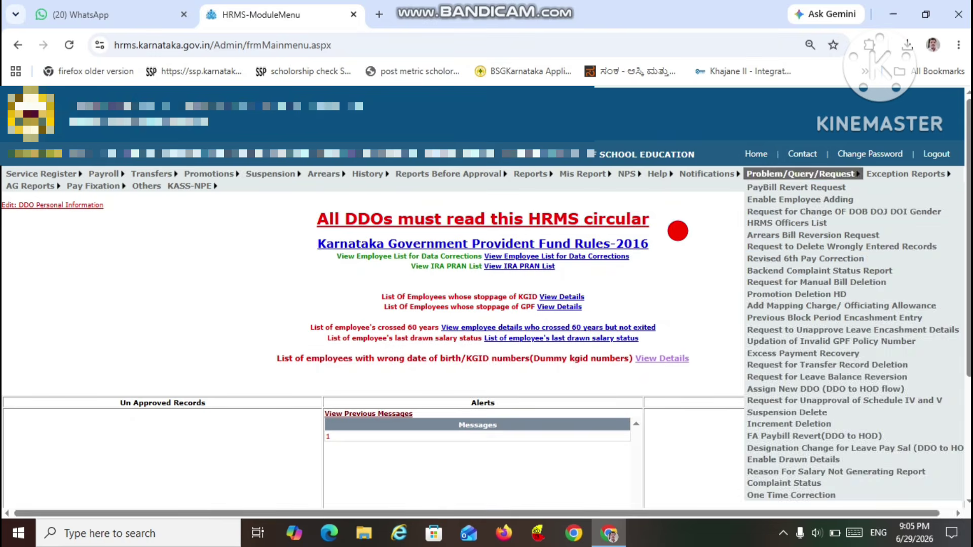
pyautogui.moveTo(341, 176)
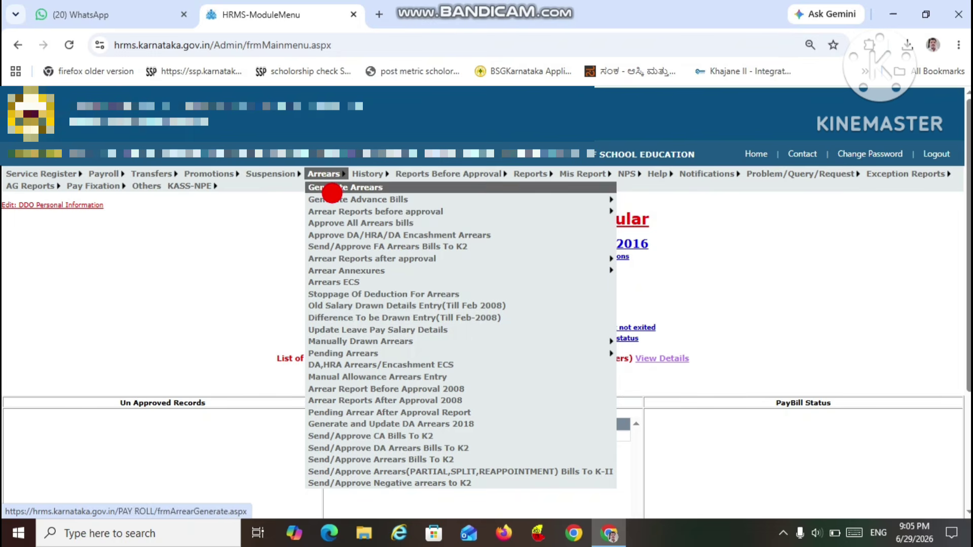
pyautogui.moveTo(331, 208)
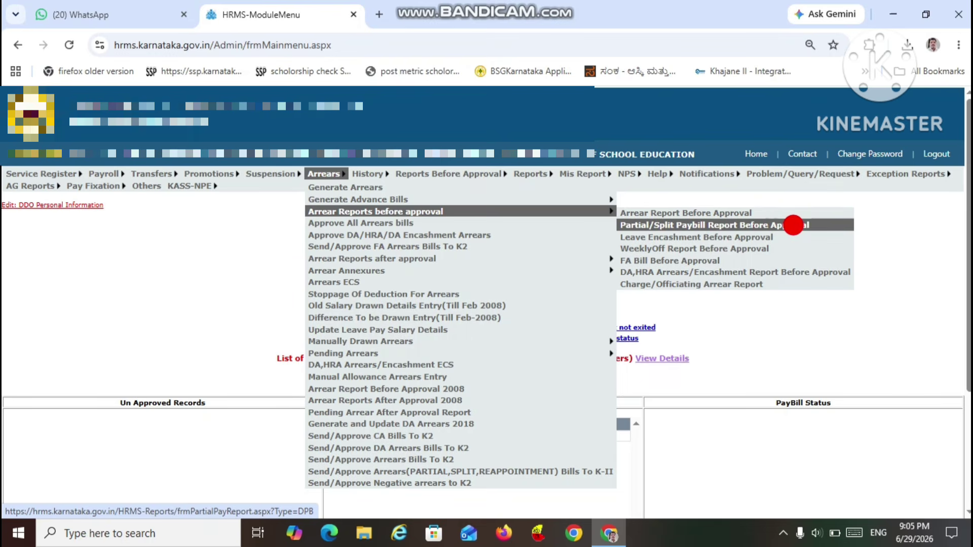
pyautogui.click(793, 225)
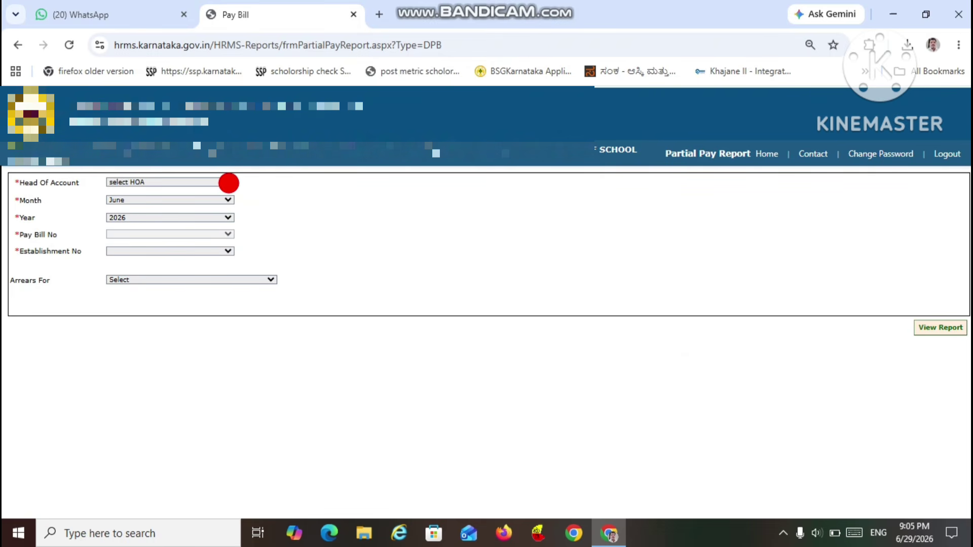
pyautogui.click(229, 183)
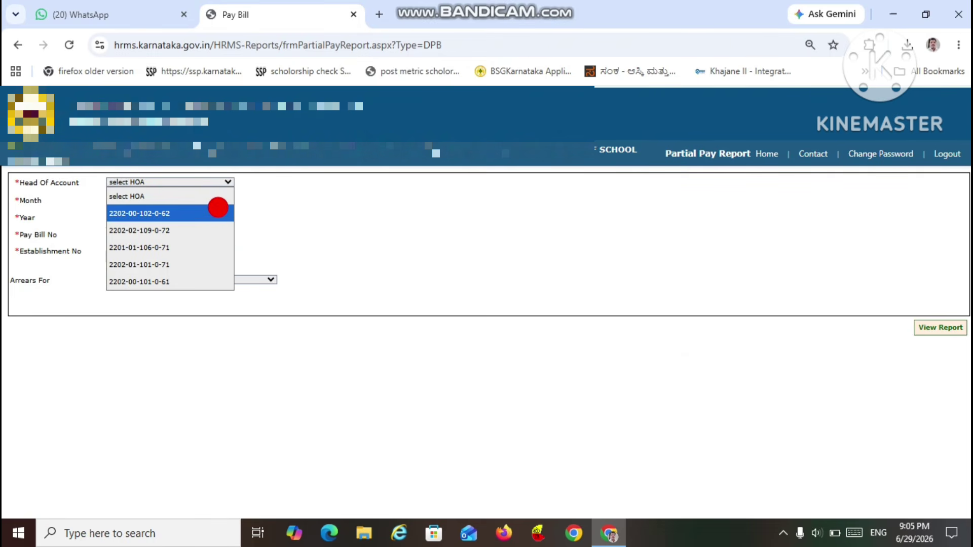
pyautogui.click(218, 210)
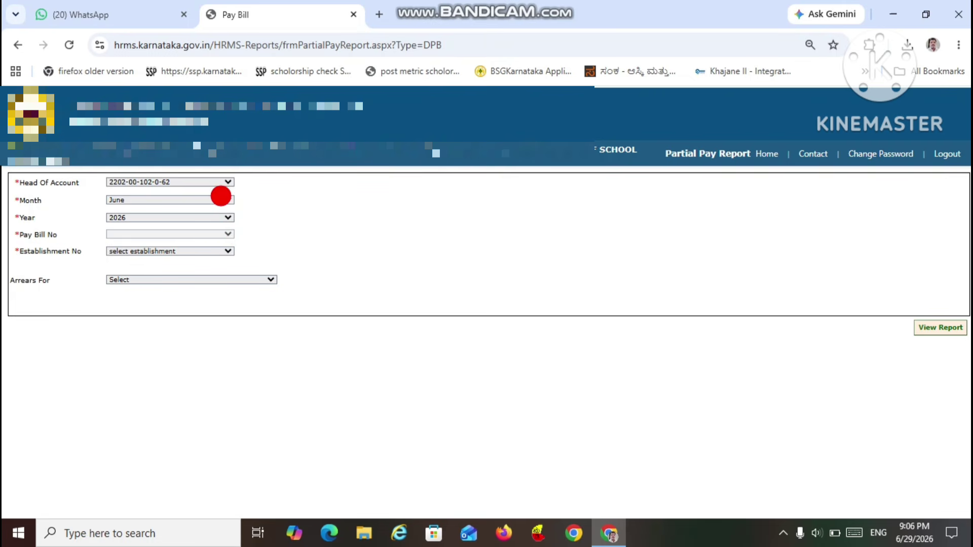
pyautogui.click(225, 200)
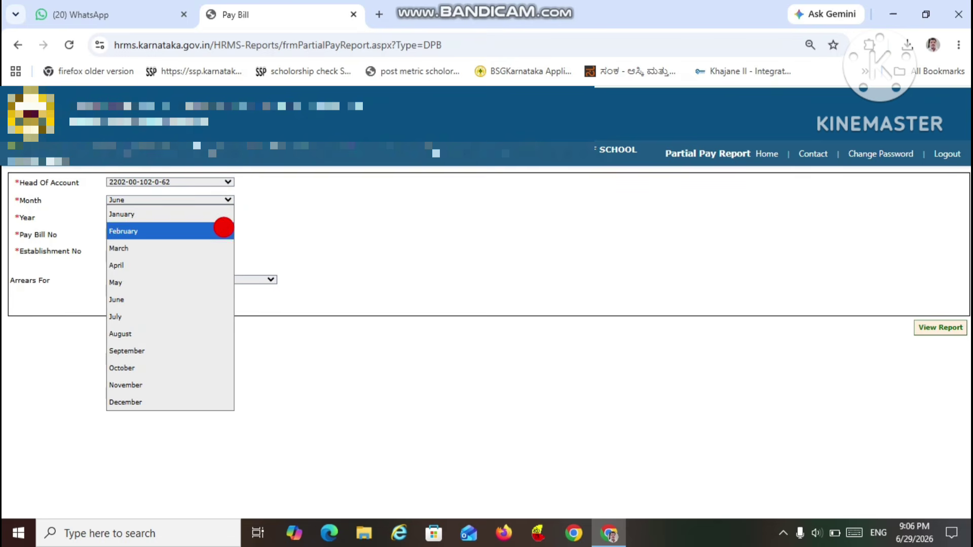
pyautogui.click(219, 260)
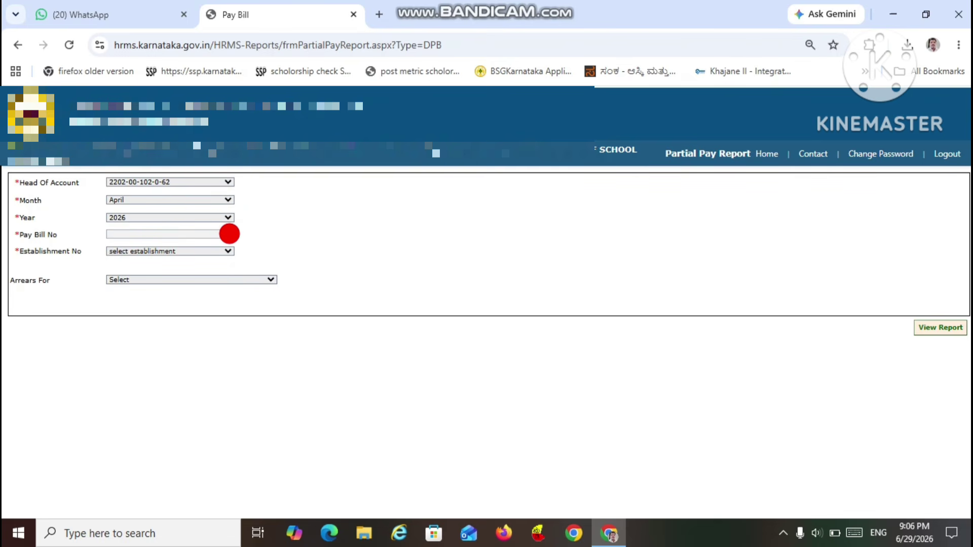
pyautogui.click(223, 252)
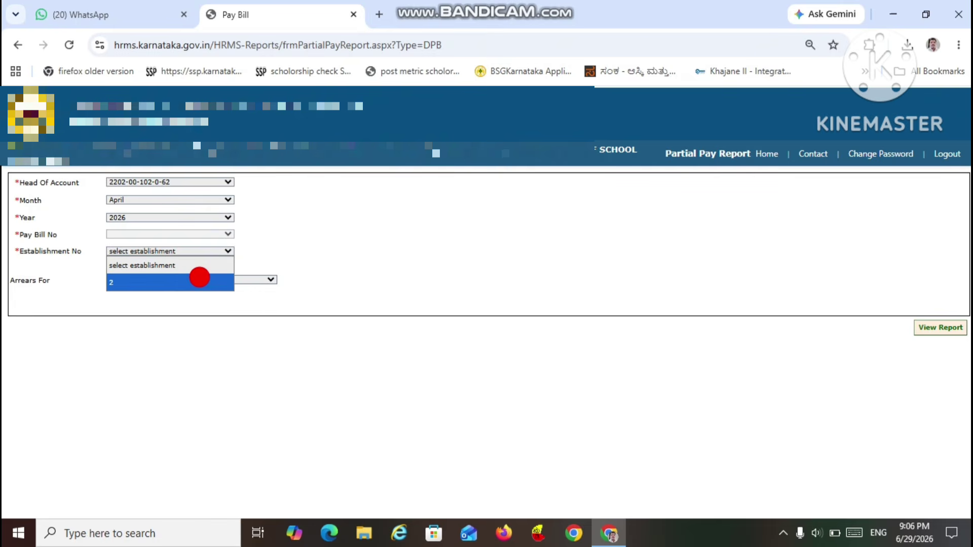
pyautogui.click(199, 282)
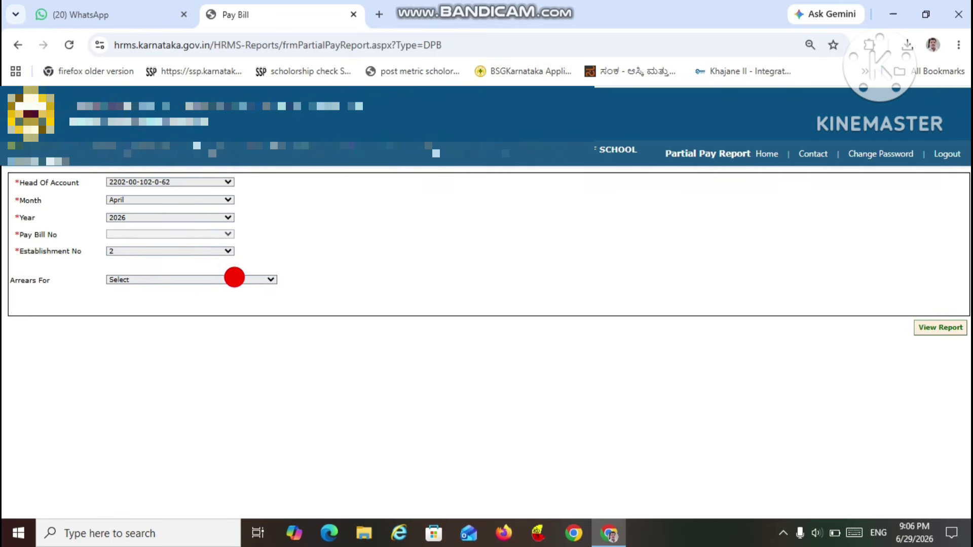
# Choose Split Salary as the arrears kind, view the draft pay bill report, and close the PDF.
pyautogui.click(239, 278)
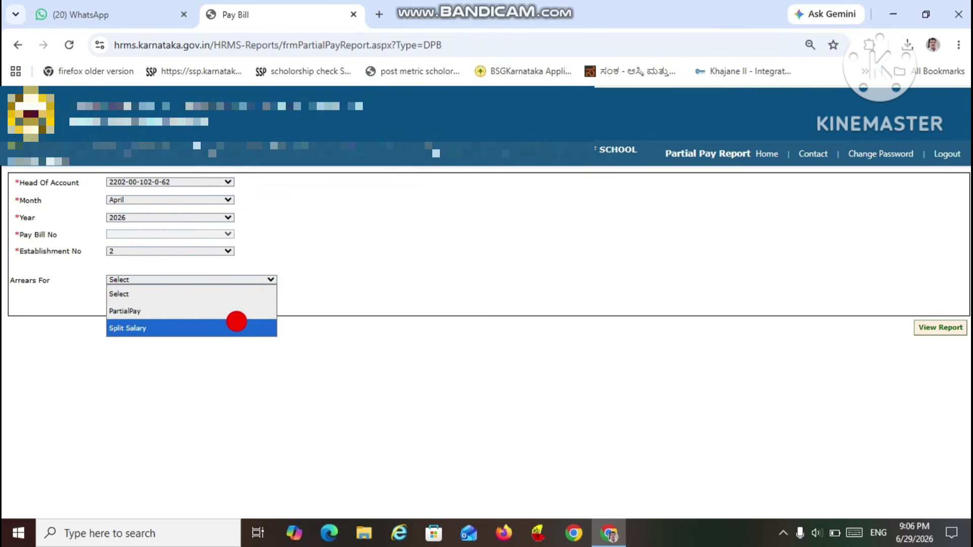
pyautogui.click(237, 322)
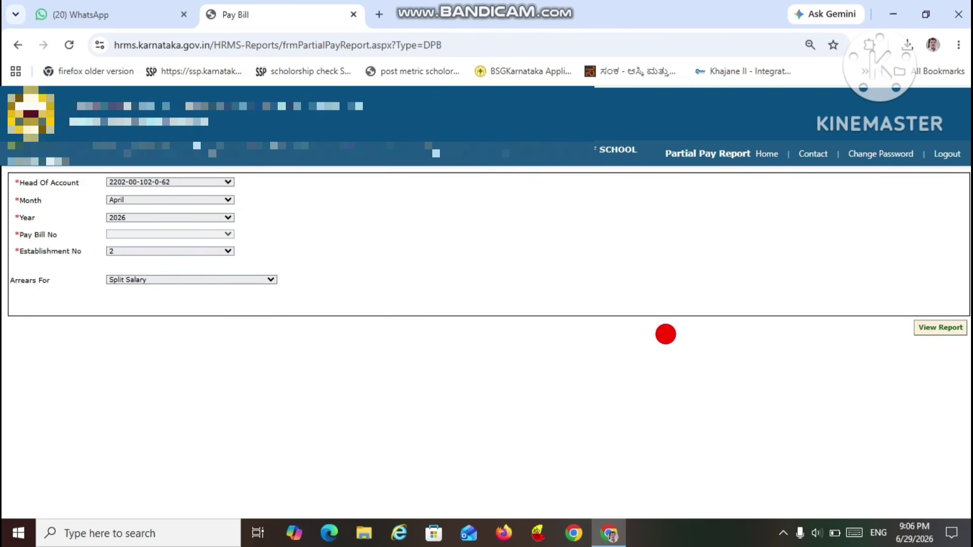
pyautogui.click(925, 325)
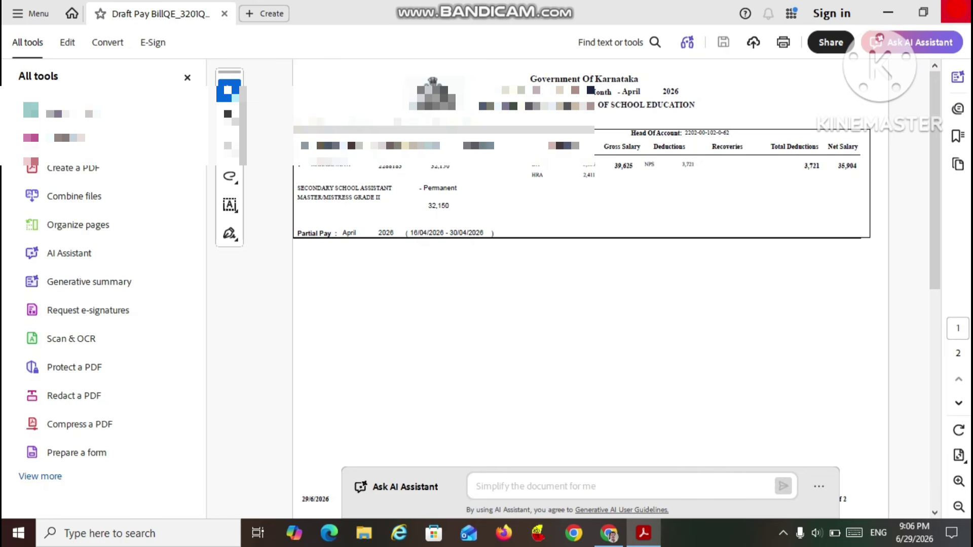
pyautogui.click(957, 11)
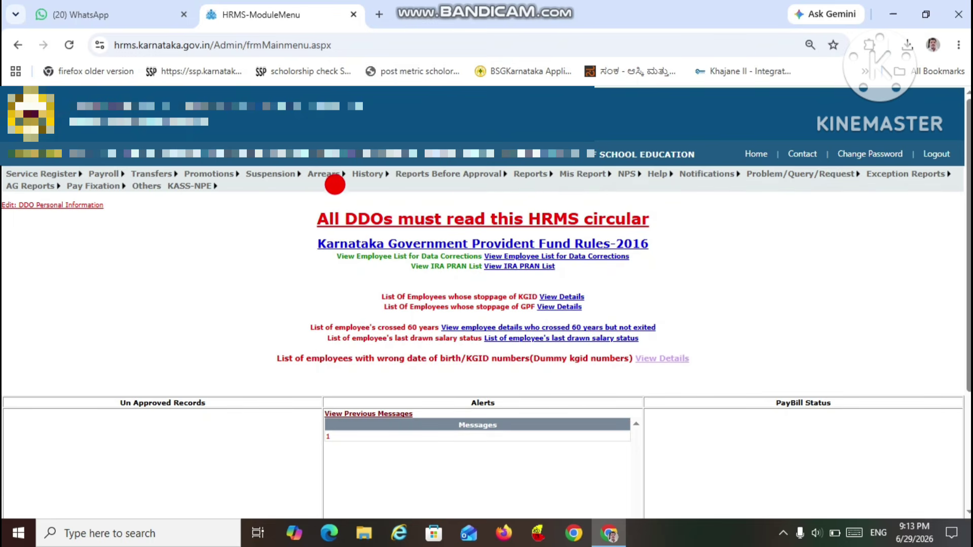
# Open the Send/Approve Arrears (Partial, Split, Reappointment) Bills To K-II form and set both the start and end months to April.
pyautogui.moveTo(341, 173)
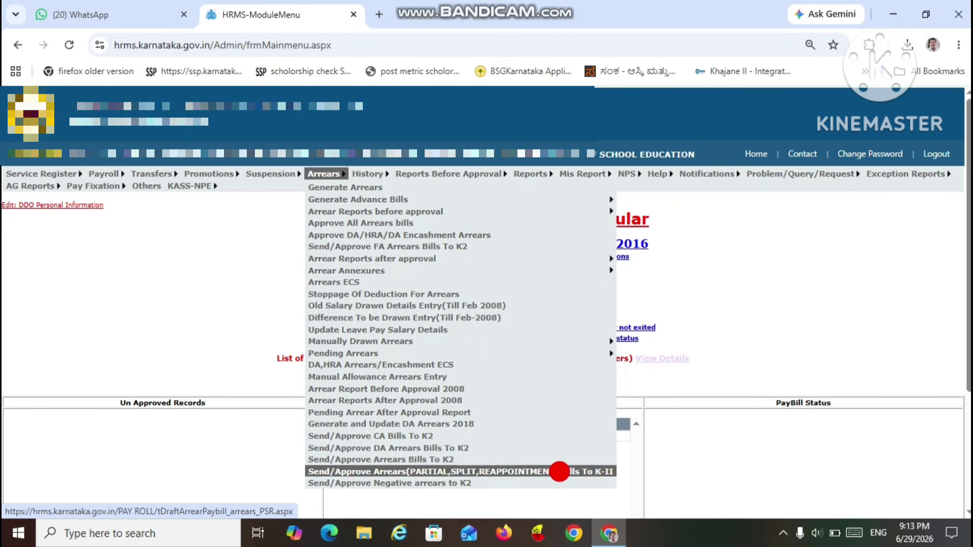
pyautogui.click(559, 471)
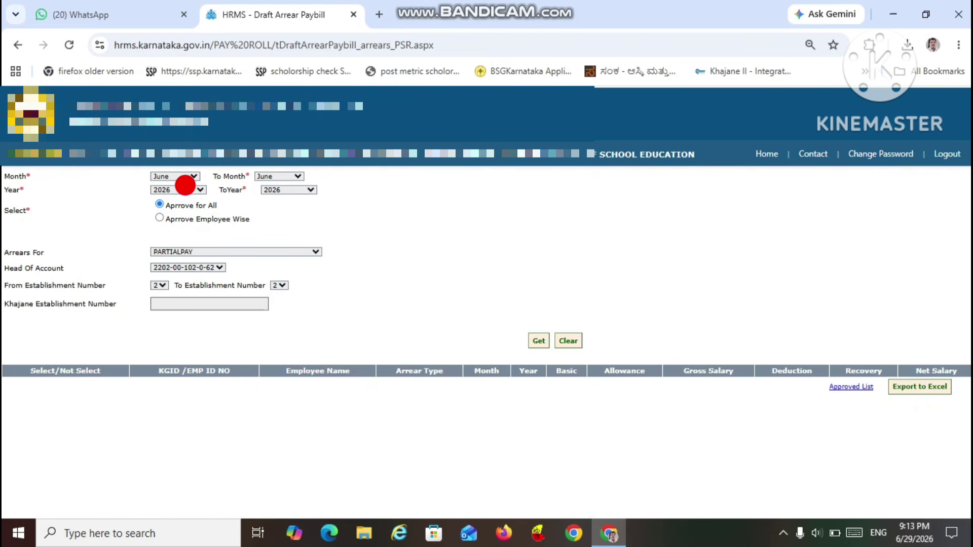
pyautogui.click(193, 176)
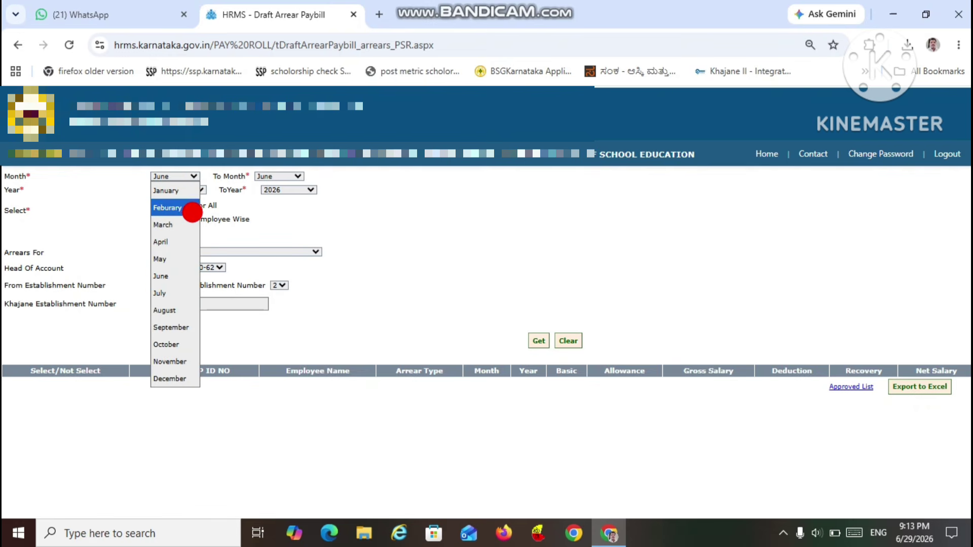
pyautogui.click(188, 233)
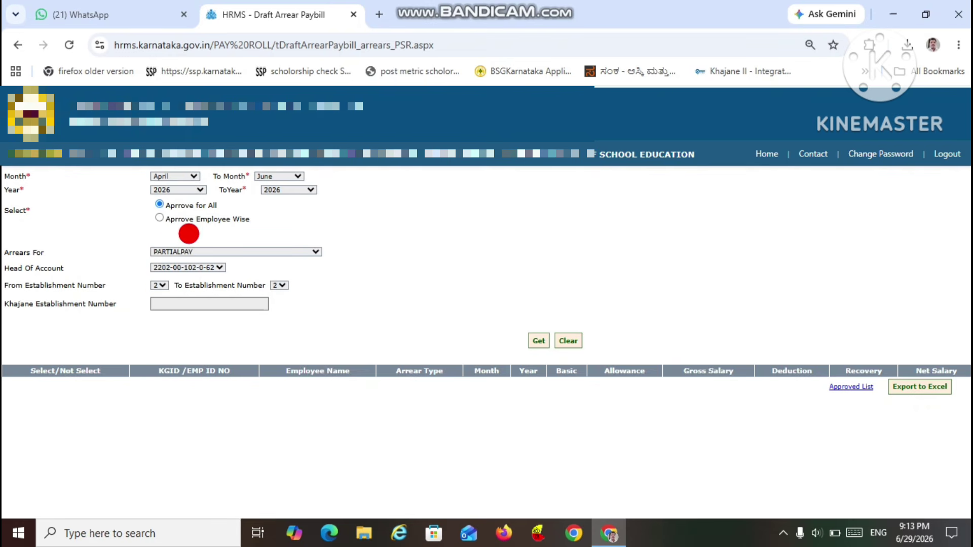
pyautogui.click(285, 177)
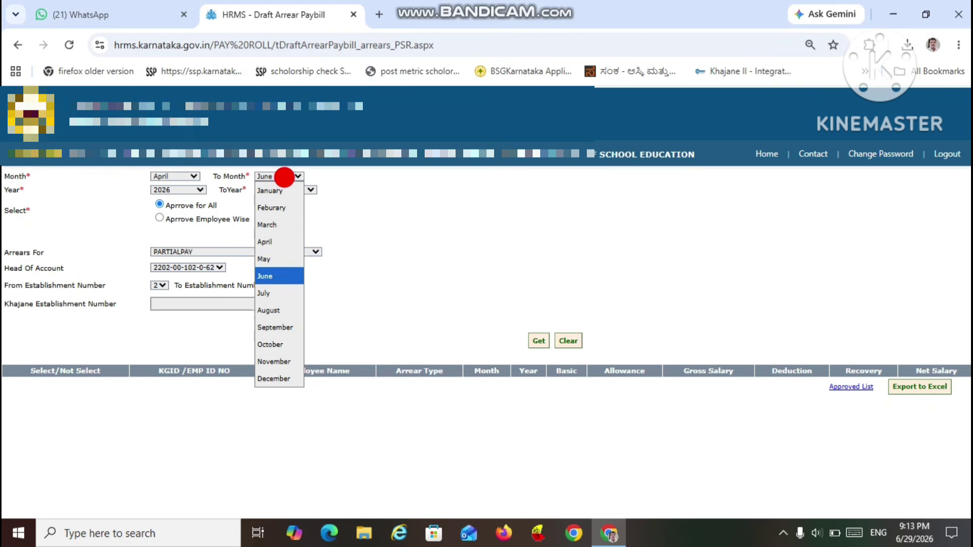
pyautogui.click(280, 236)
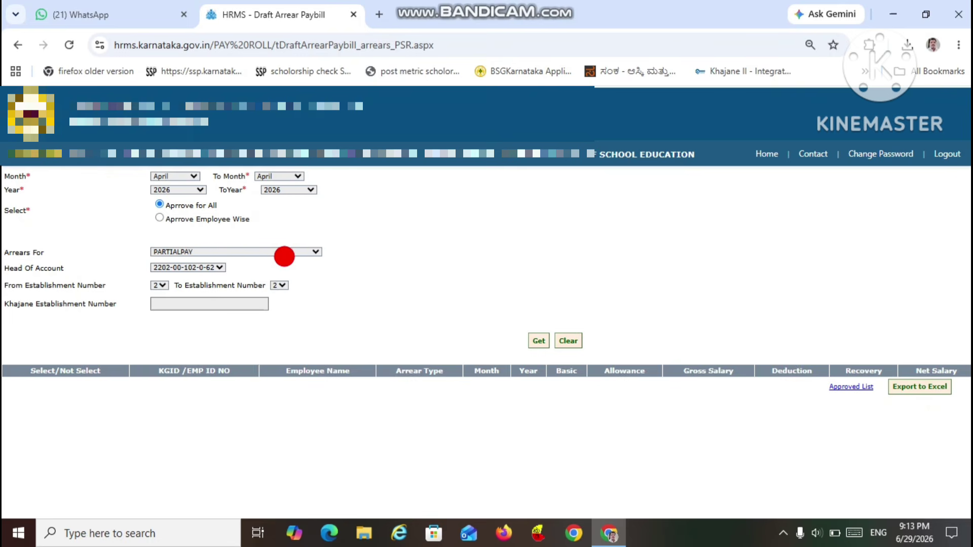
# Set the arrears kind to SPLIT SALARY and the Khajane establishment number to 2, and retrieve the draft arrear bills.
pyautogui.click(314, 251)
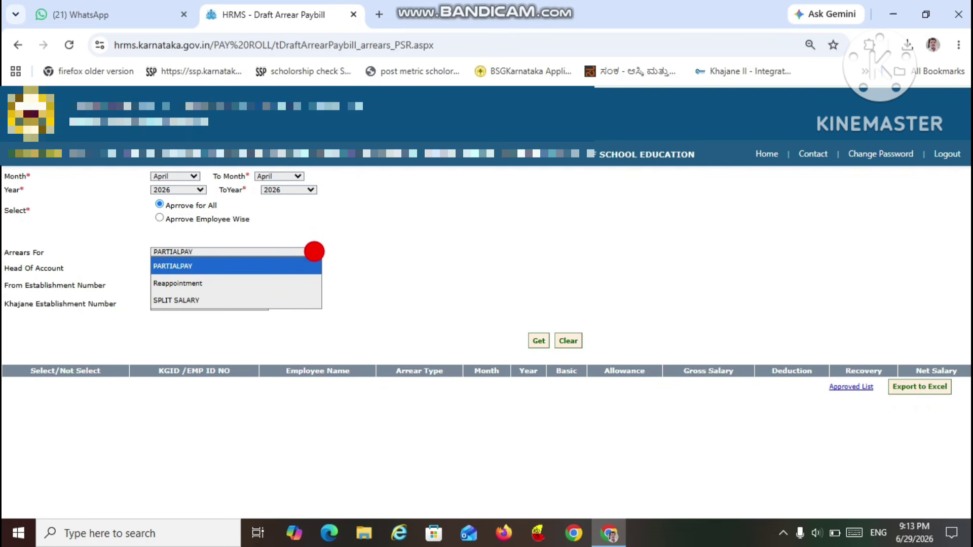
pyautogui.click(285, 300)
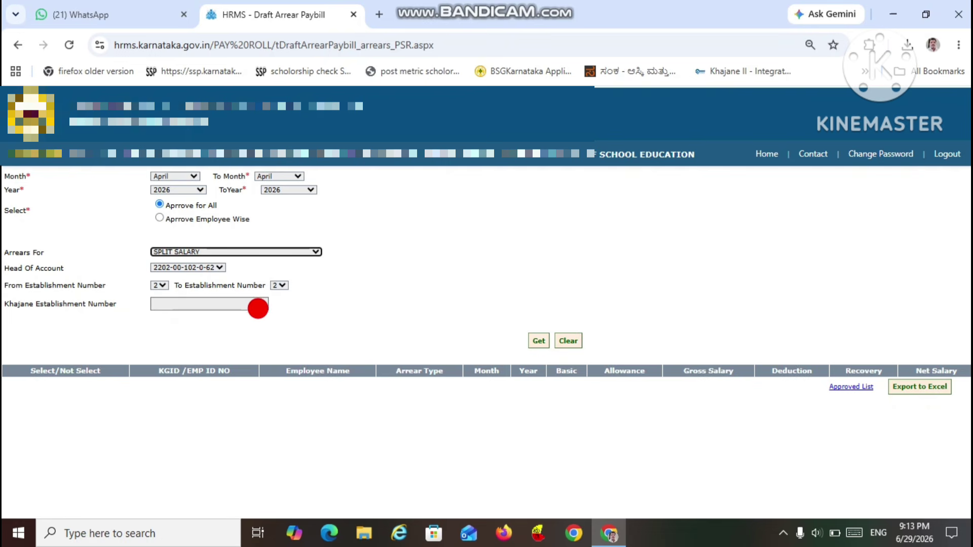
pyautogui.click(256, 308)
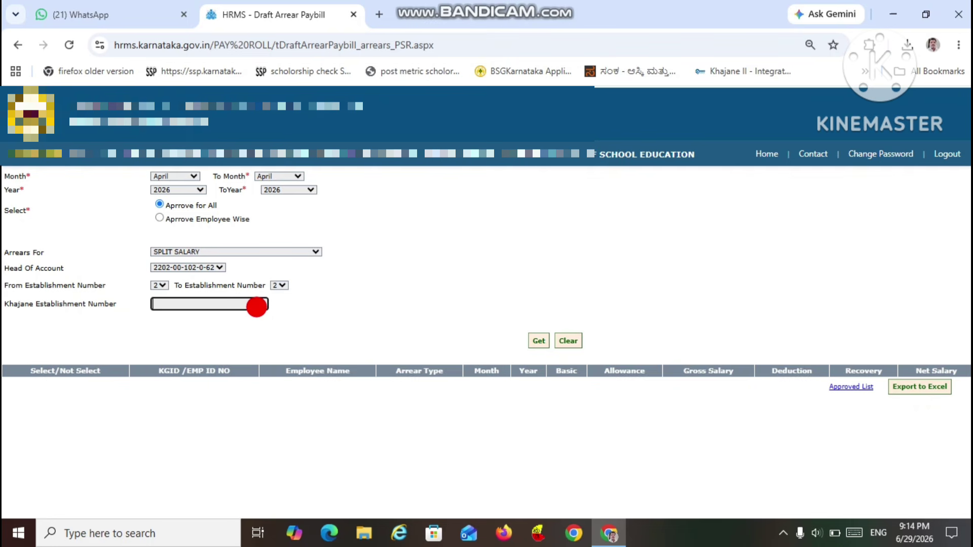
pyautogui.write('2')
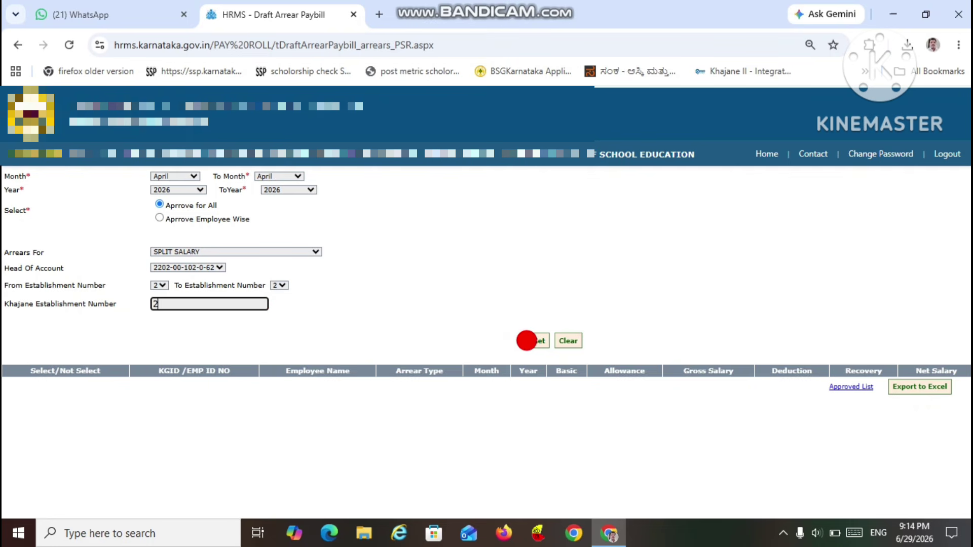
pyautogui.click(535, 341)
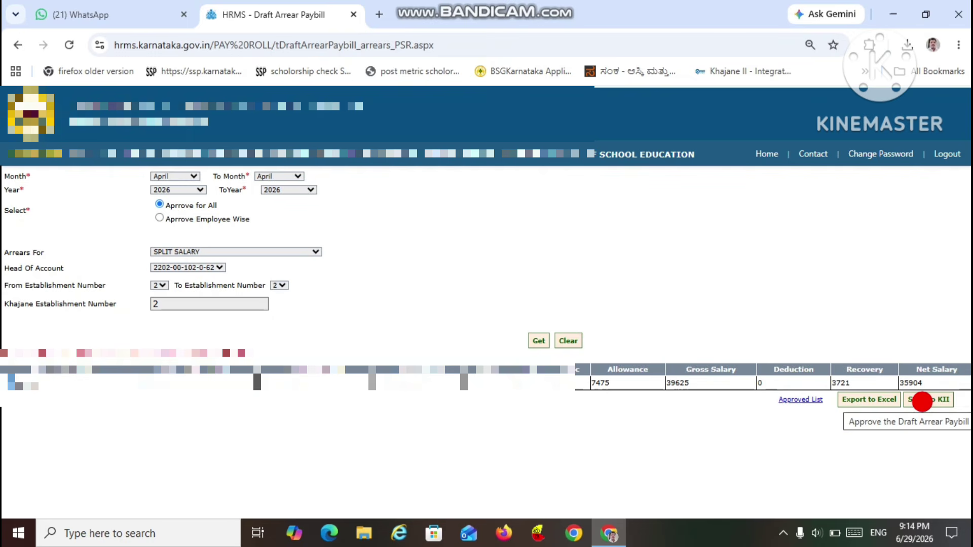
# Try to send the retrieved split salary arrear bill to Khajane II, accepting the confirmation and dismissing the message.
pyautogui.click(922, 400)
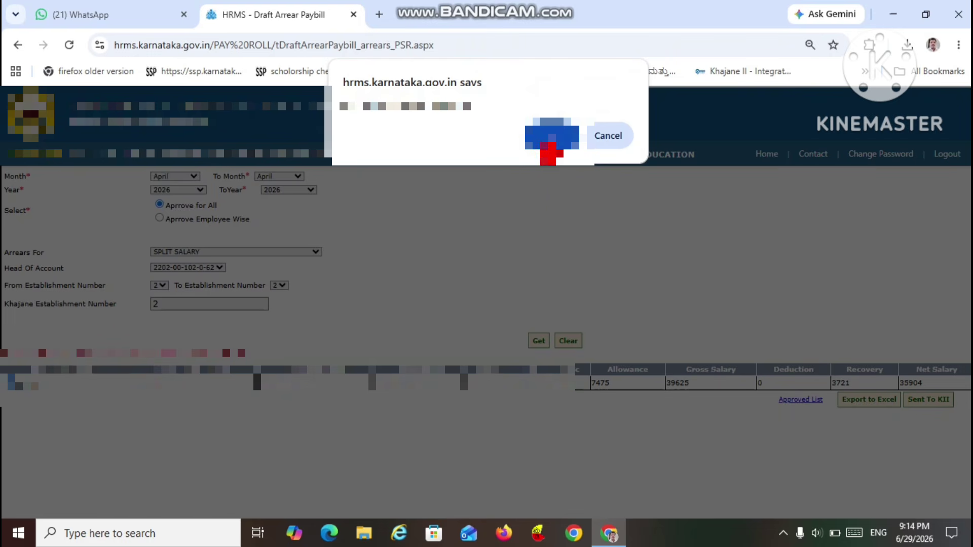
pyautogui.click(547, 135)
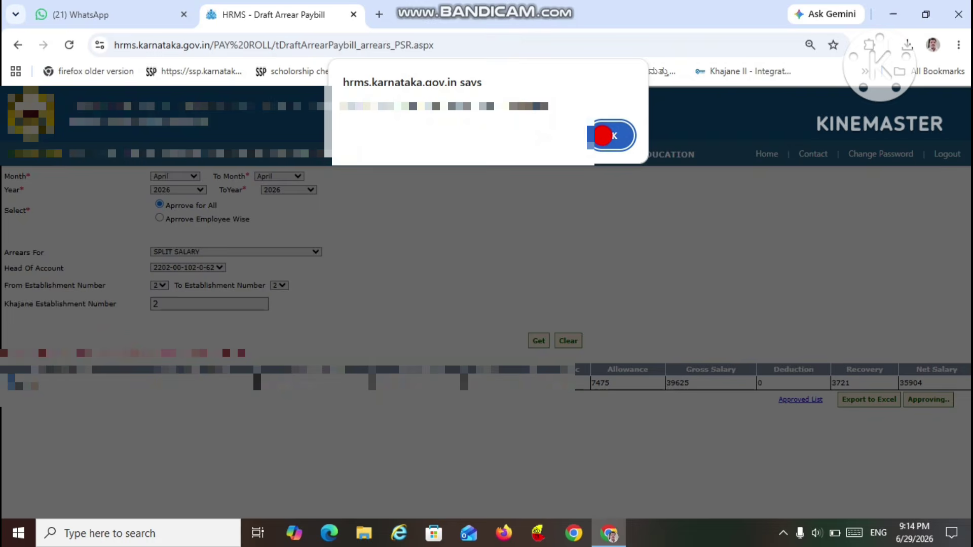
pyautogui.click(603, 135)
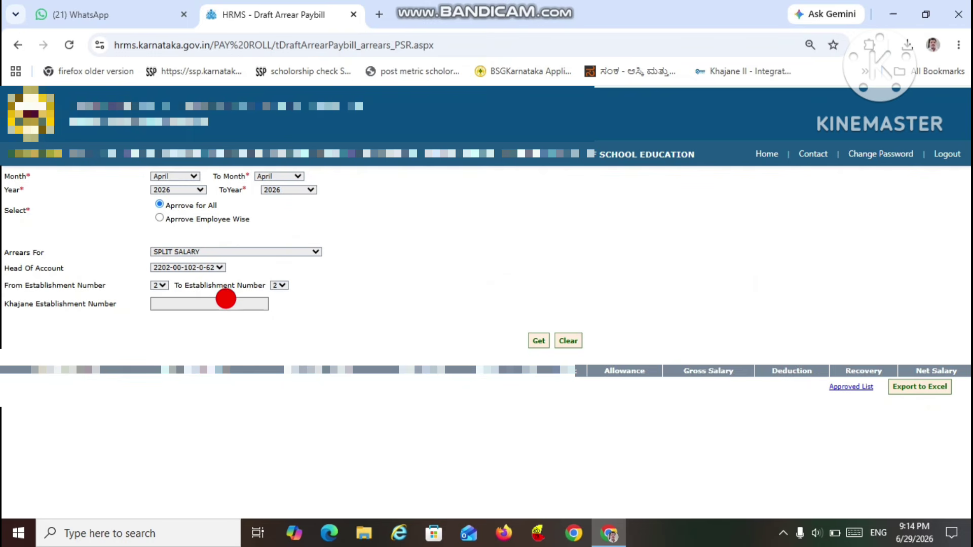
# Retrieve the draft arrear bill again with Khajane establishment number 2, and send it to Khajane II.
pyautogui.click(225, 302)
pyautogui.write('2')
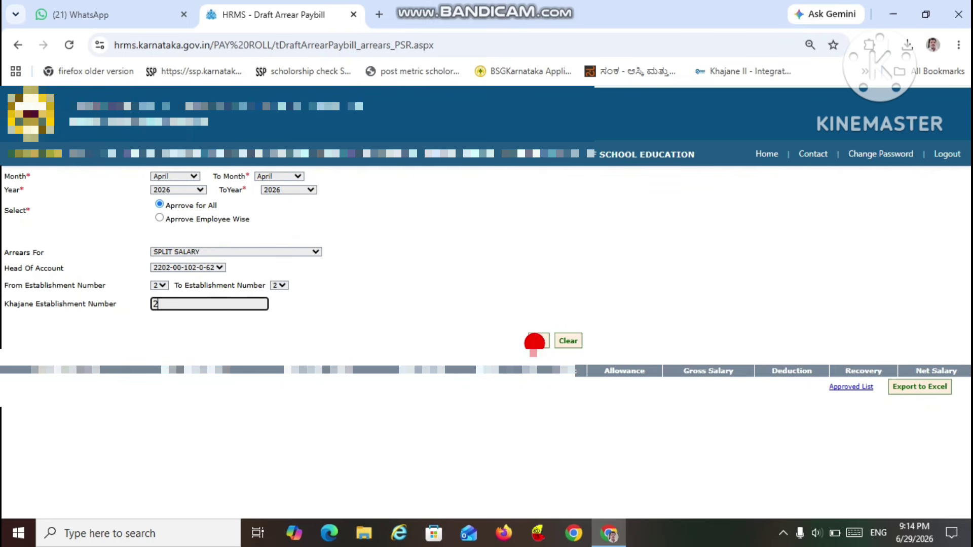
pyautogui.click(536, 342)
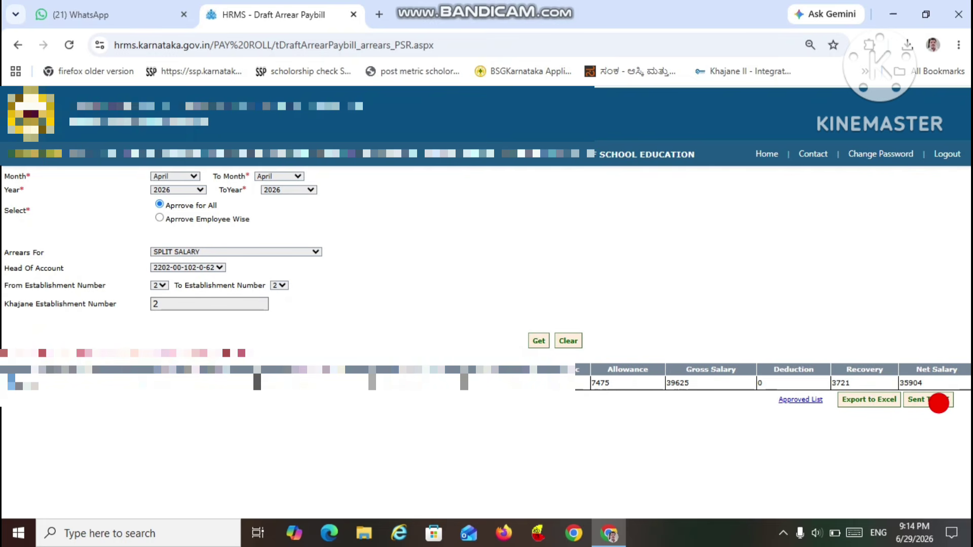
pyautogui.click(937, 401)
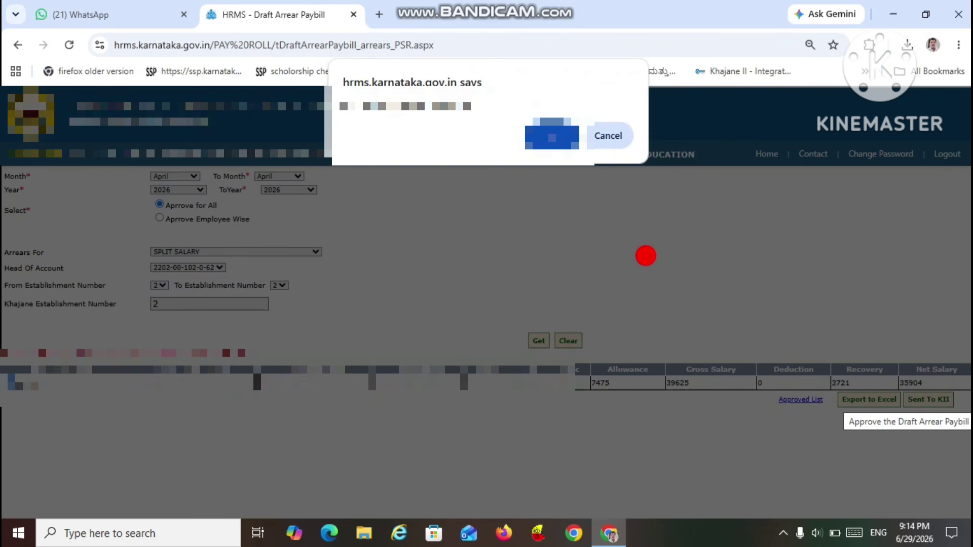
pyautogui.click(553, 134)
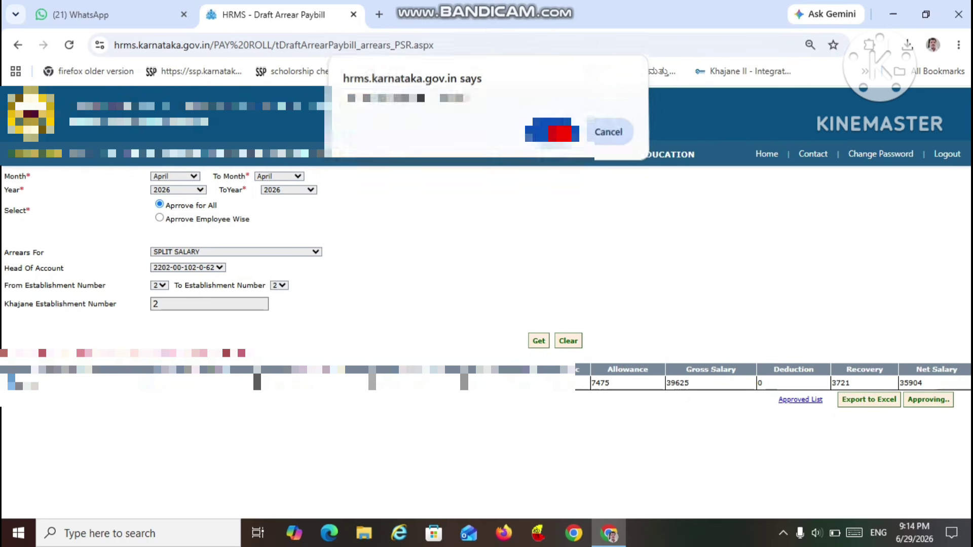